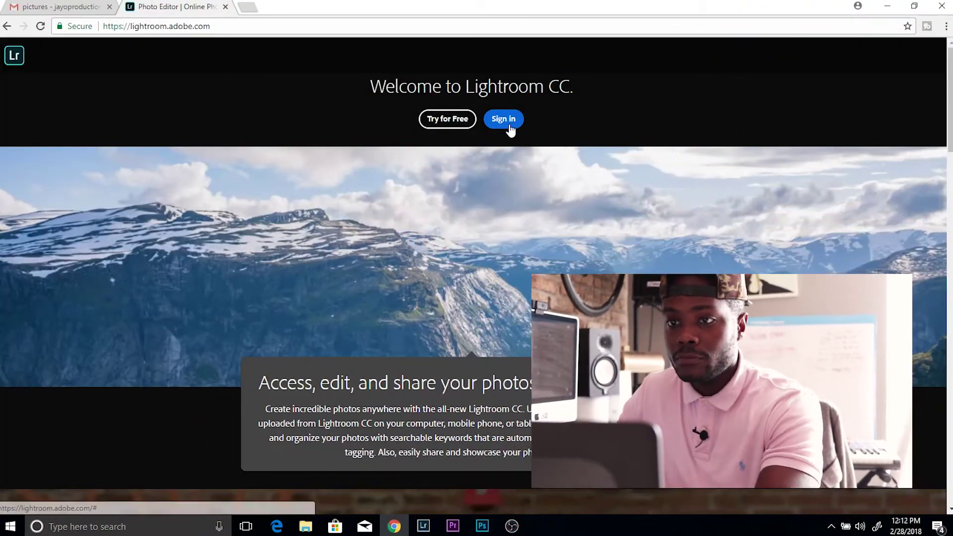
# Go to the Adobe sign-in page, then minimize the browser to reveal Lightroom Classic's Library
pyautogui.click(509, 127)
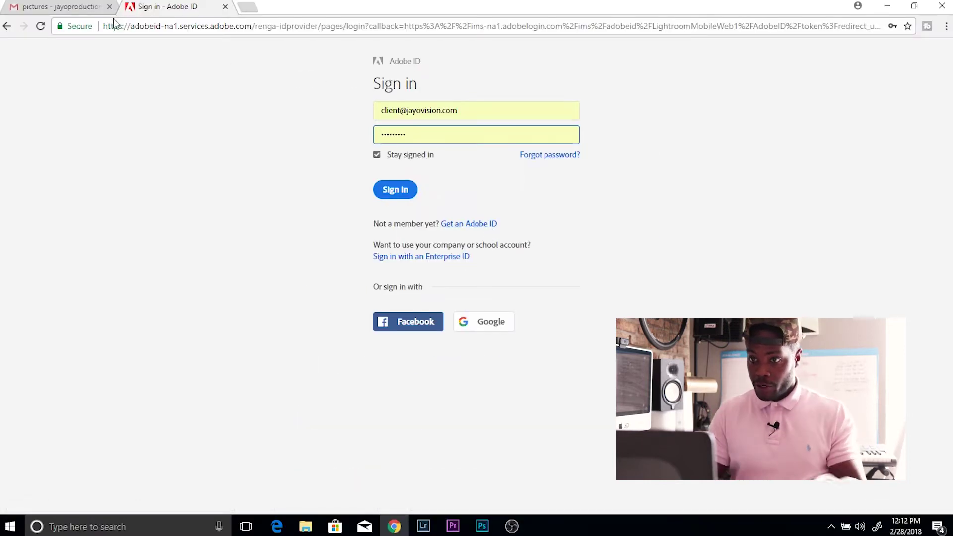
pyautogui.click(890, 7)
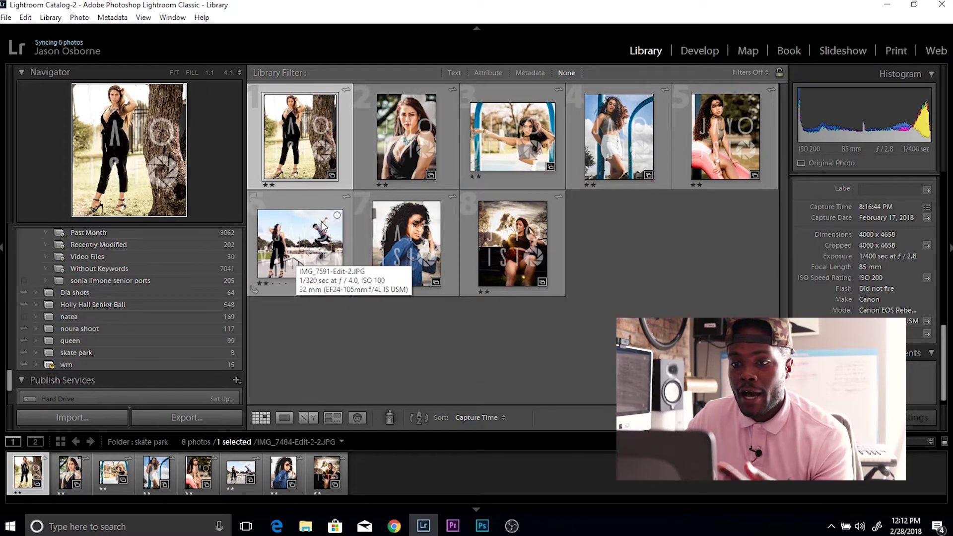
# Turn off Lightroom CC syncing for the natea collection in the Collections panel
pyautogui.scroll(-3, 85, 276)
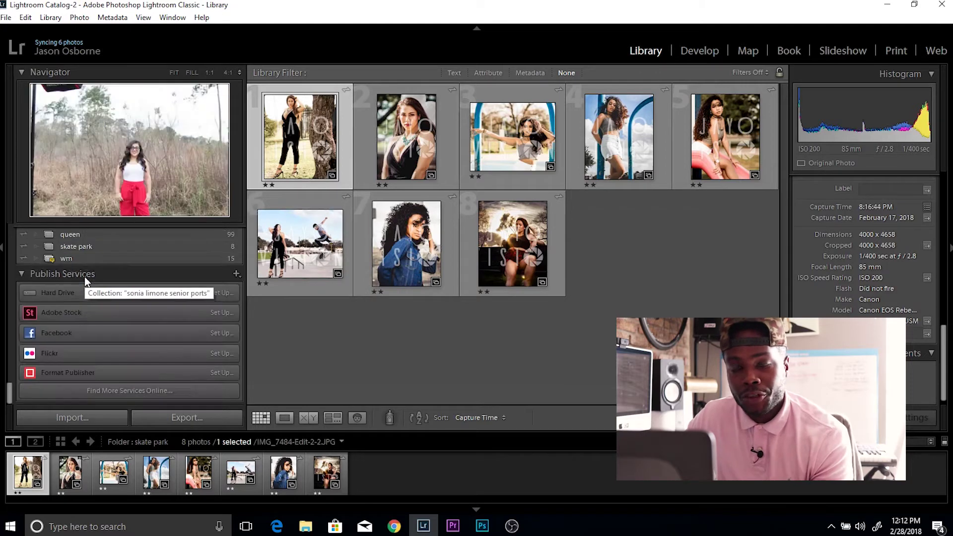
pyautogui.scroll(3, 97, 273)
pyautogui.scroll(3, 126, 267)
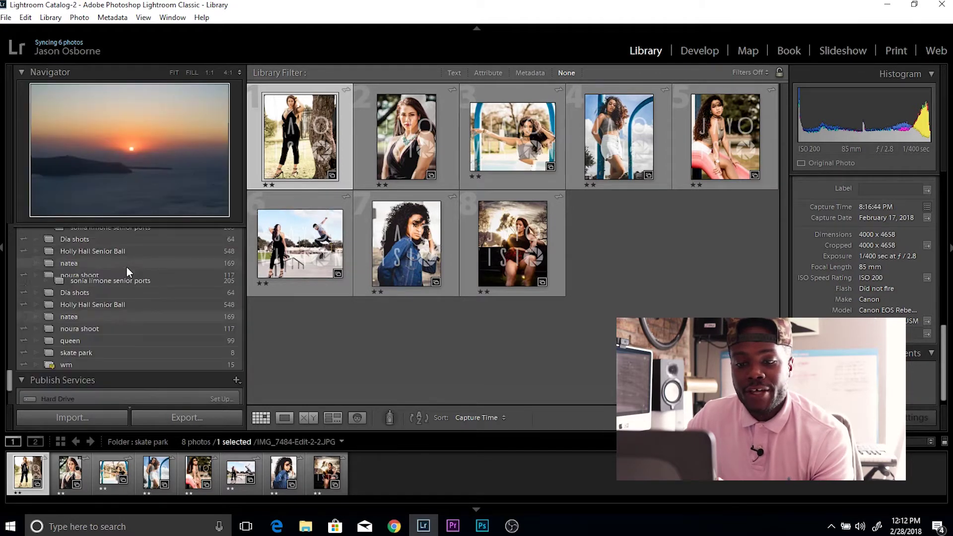
pyautogui.scroll(-3, 131, 288)
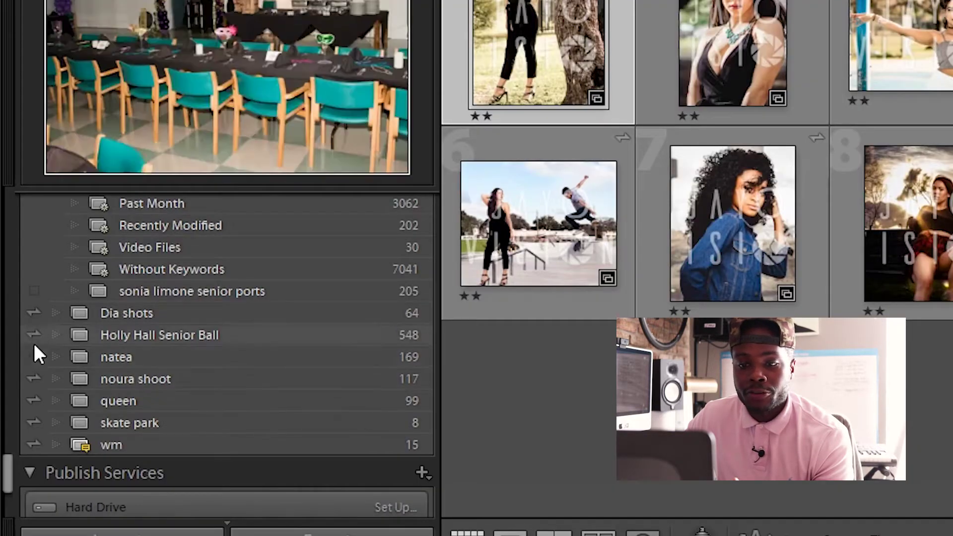
pyautogui.click(29, 357)
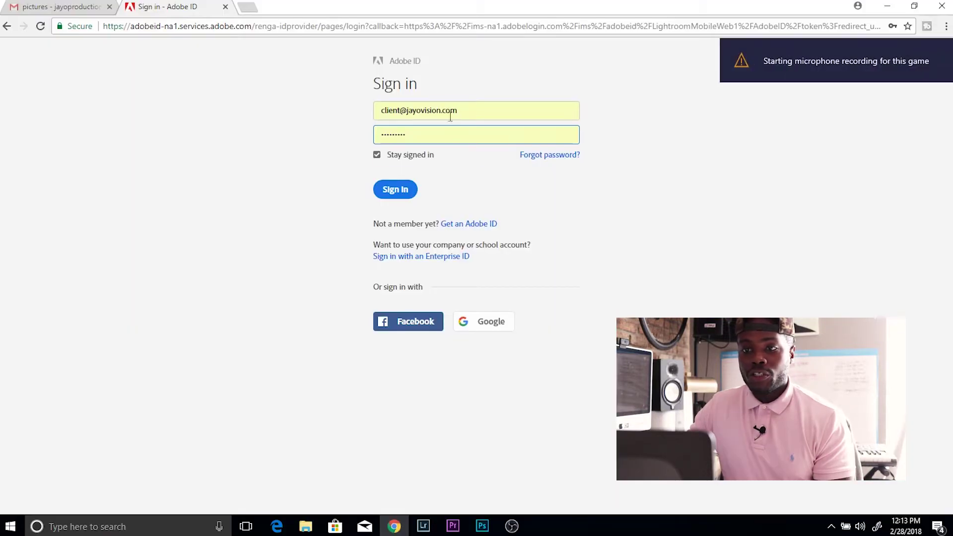
# Sign in to Lightroom CC with the photographer's saved account
pyautogui.click(449, 111)
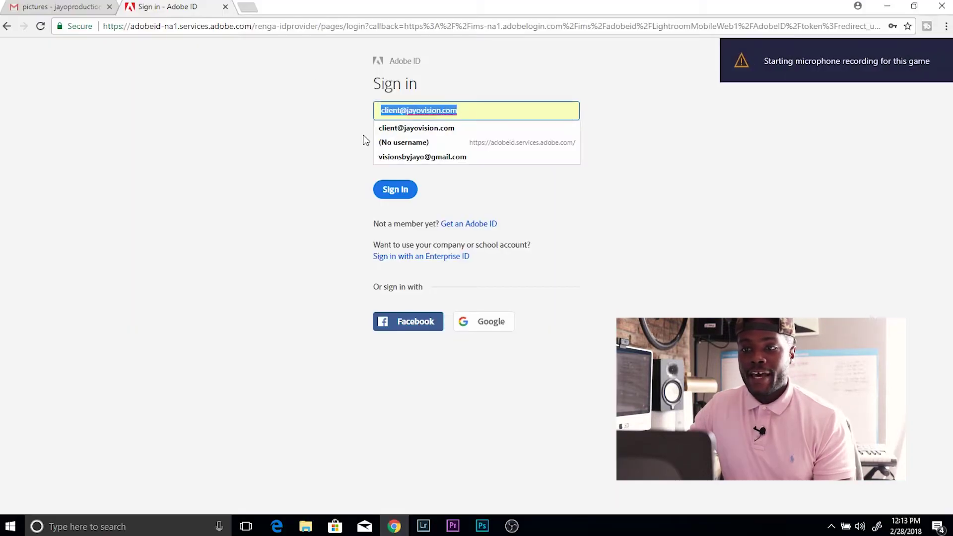
pyautogui.click(392, 157)
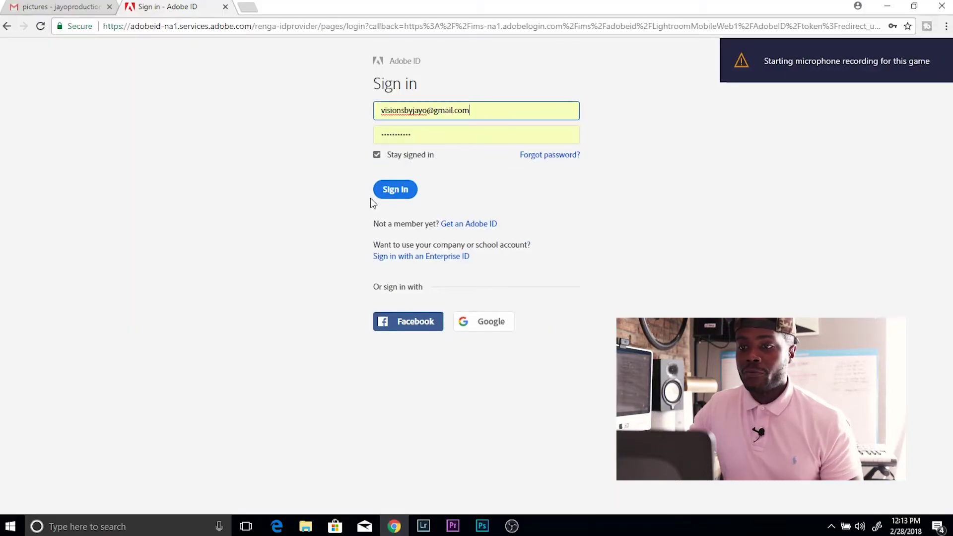
pyautogui.click(397, 192)
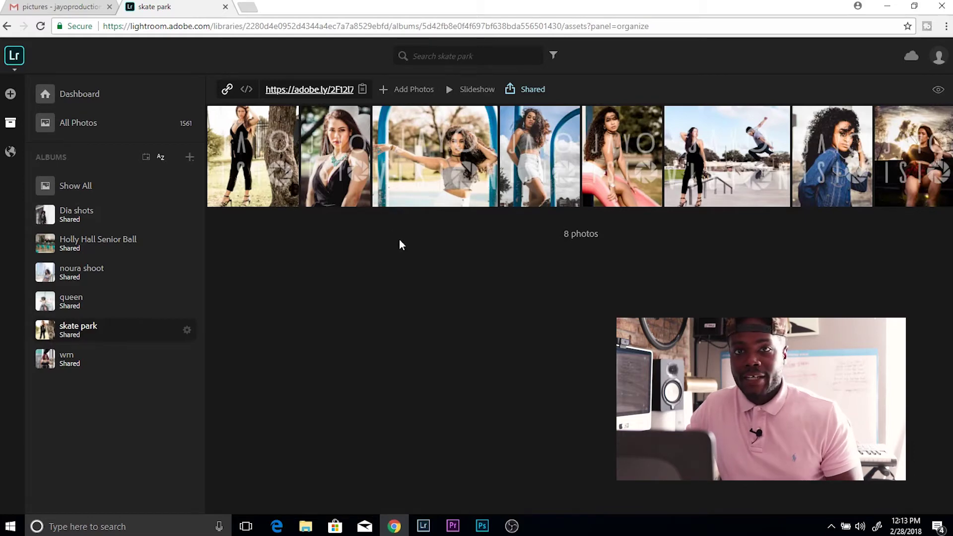
# Copy the skate park album's share link from its Share Settings
pyautogui.click(536, 94)
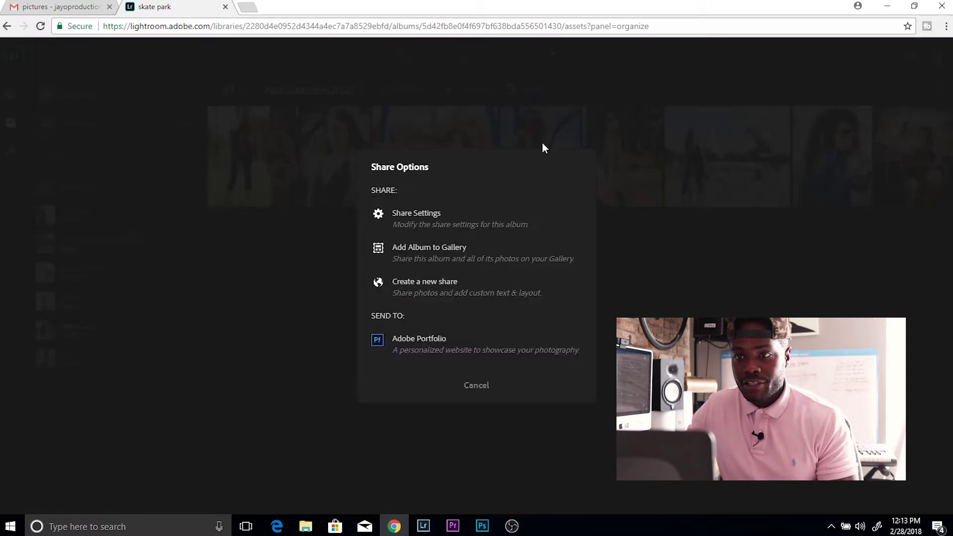
pyautogui.click(459, 219)
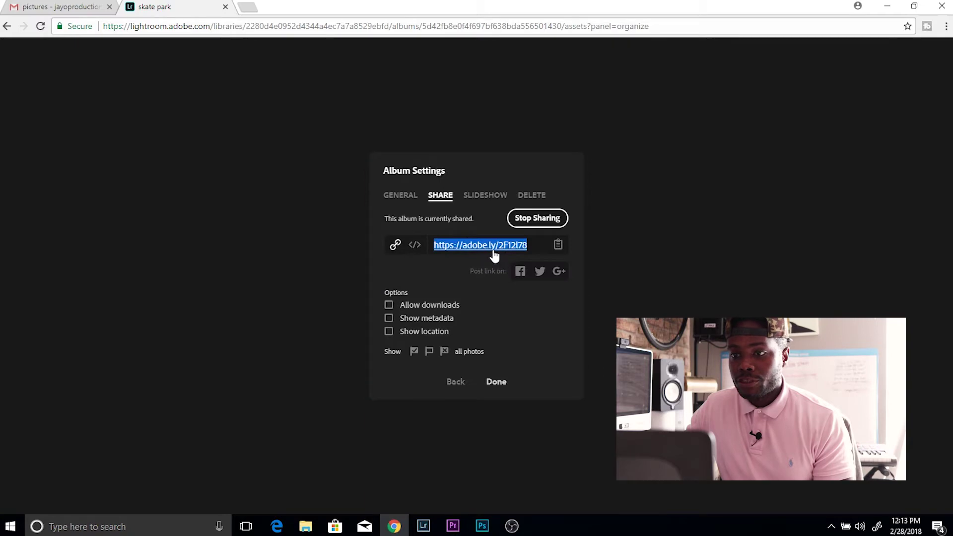
pyautogui.click(558, 245)
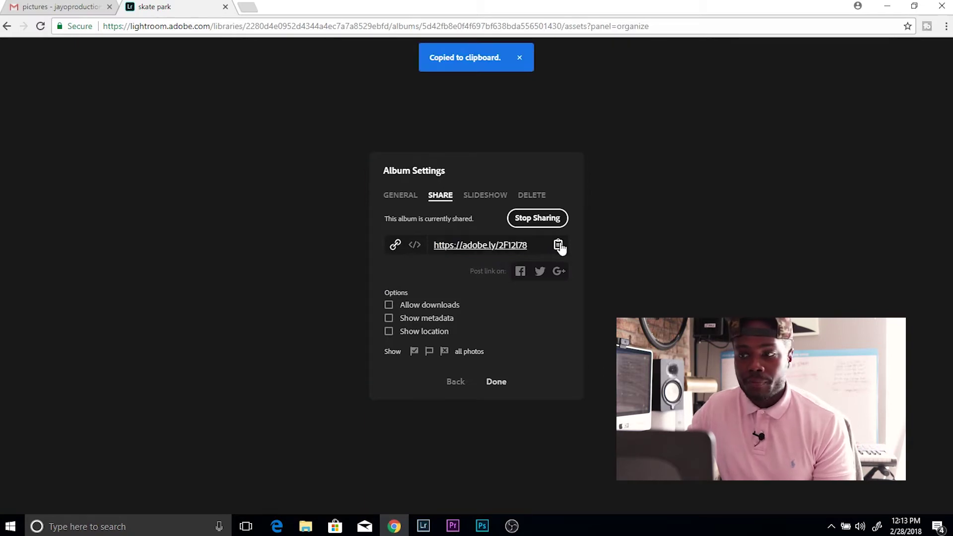
pyautogui.click(60, 7)
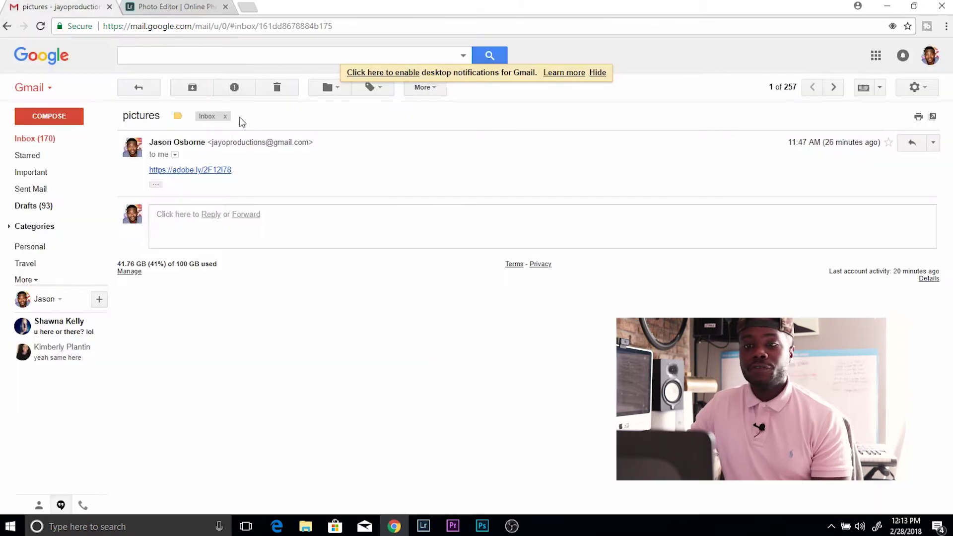
# Close the Lightroom photo editor tab and follow the adobe.ly link in the pictures email
pyautogui.click(225, 6)
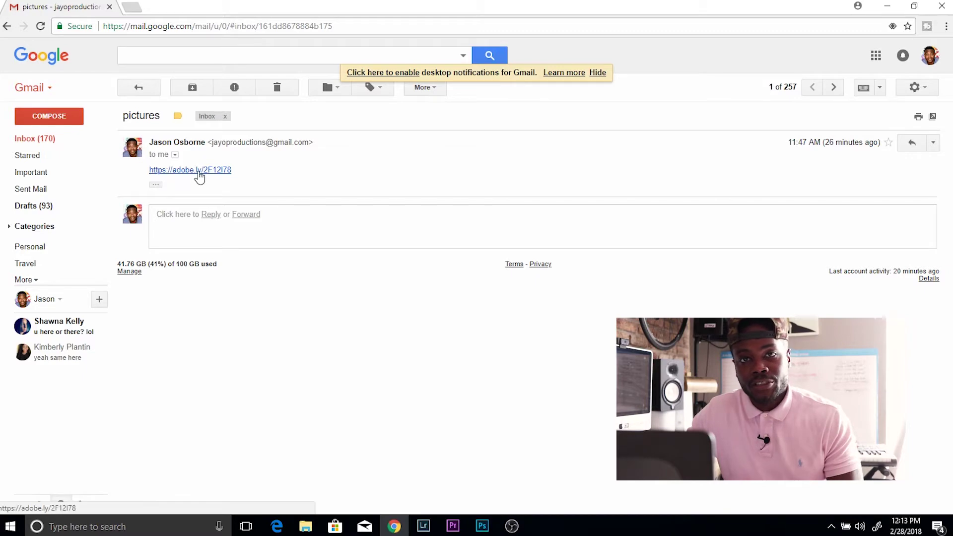
pyautogui.click(199, 171)
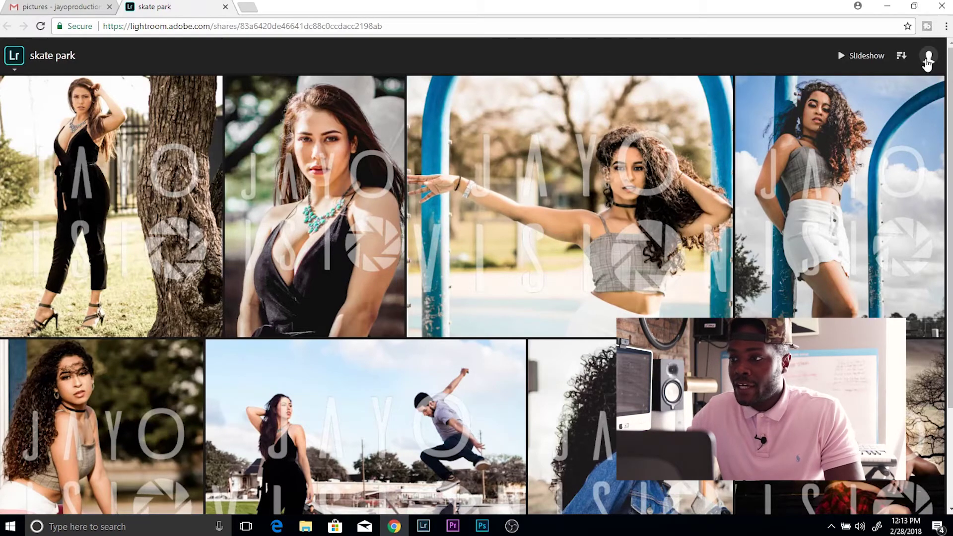
# Sign in to the shared gallery with the client's saved account
pyautogui.click(928, 62)
pyautogui.click(893, 82)
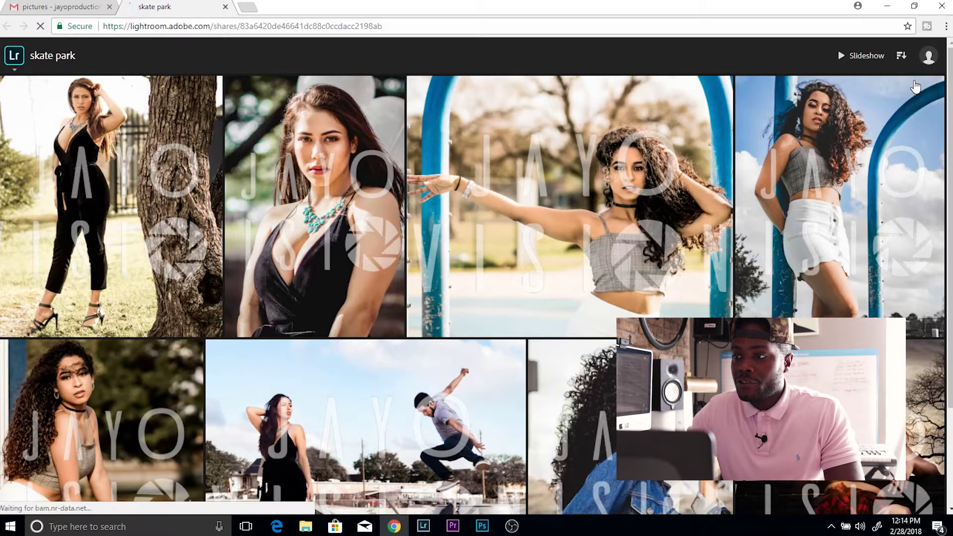
pyautogui.click(478, 109)
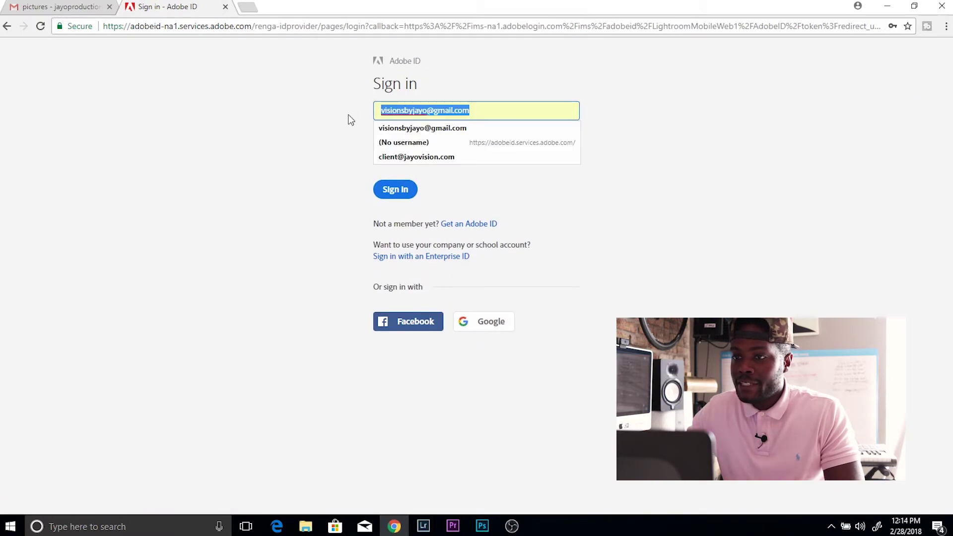
pyautogui.click(410, 156)
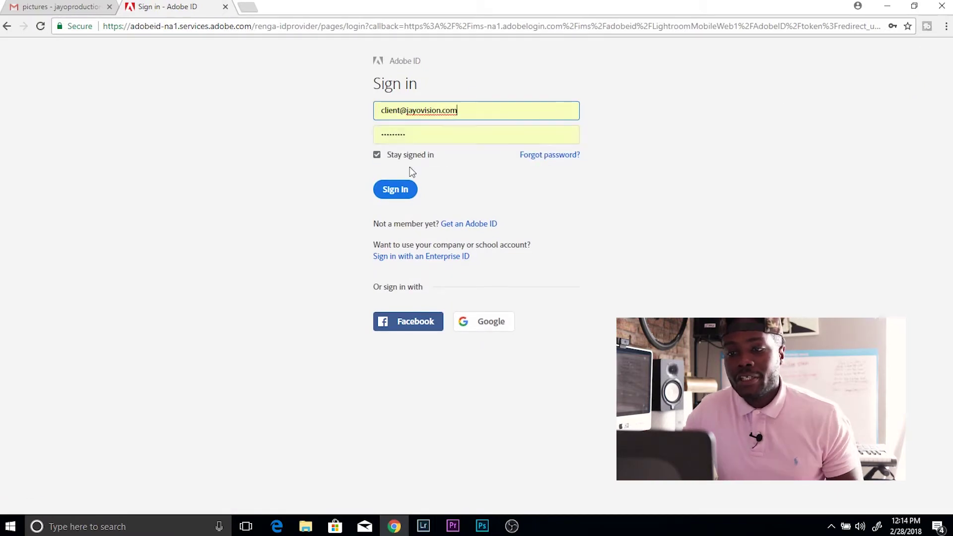
pyautogui.click(386, 195)
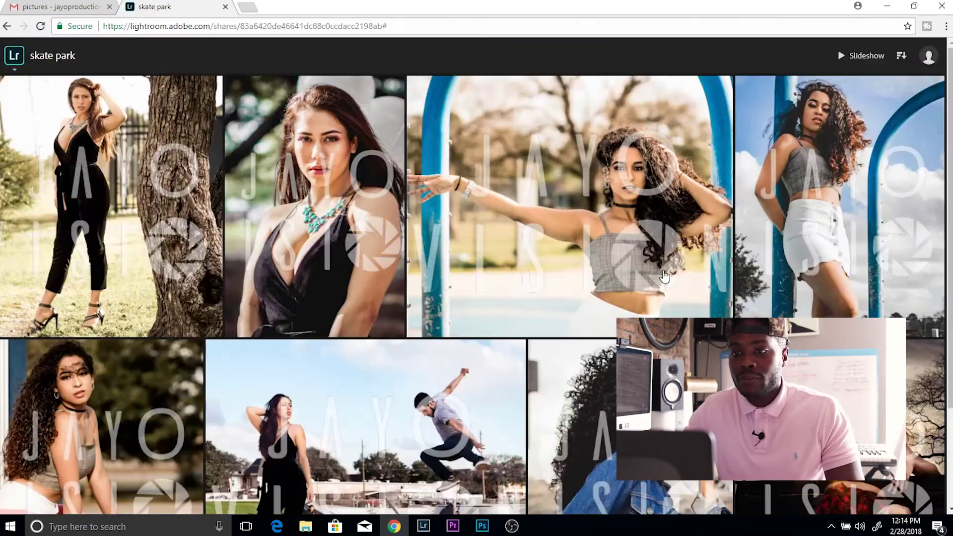
# Open the fourth skate park photo, the woman by the blue pole, in full view
pyautogui.scroll(-3, 558, 356)
pyautogui.scroll(3, 558, 356)
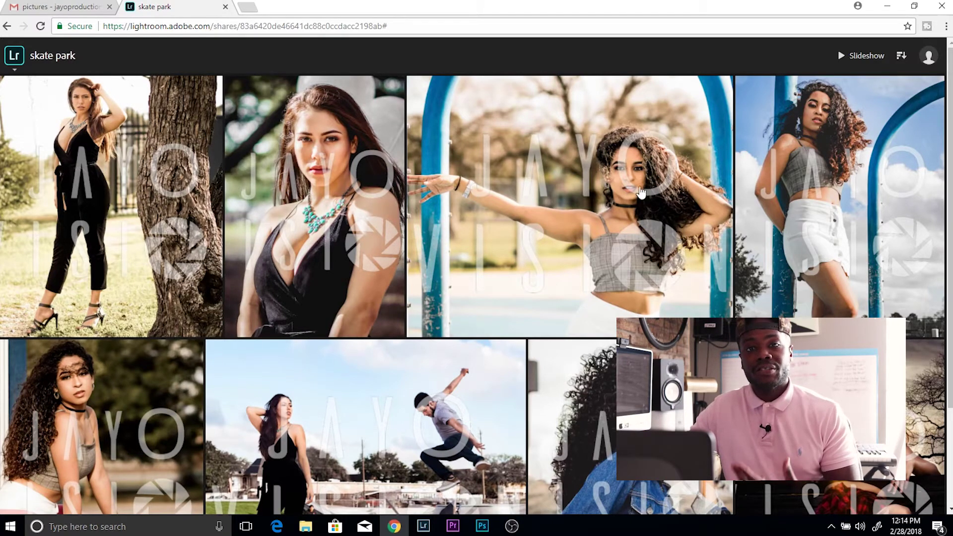
pyautogui.click(836, 192)
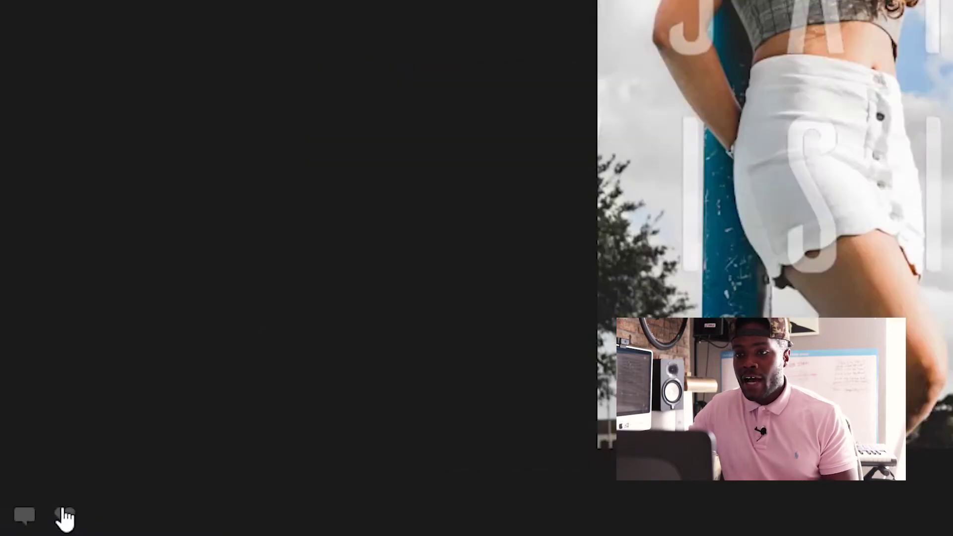
# Like photo 4, post the comment 'Love this shot', and return to the gallery grid
pyautogui.click(64, 516)
pyautogui.click(25, 519)
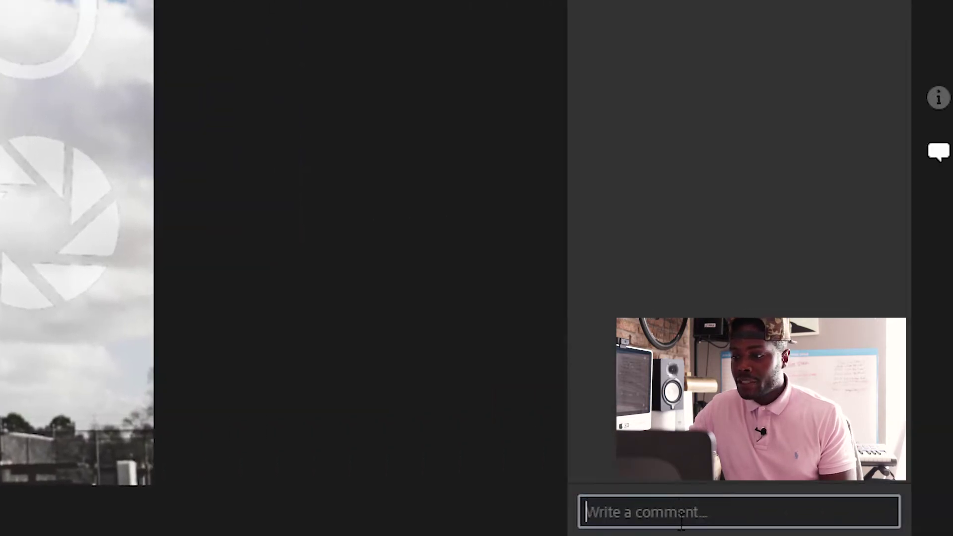
pyautogui.click(690, 521)
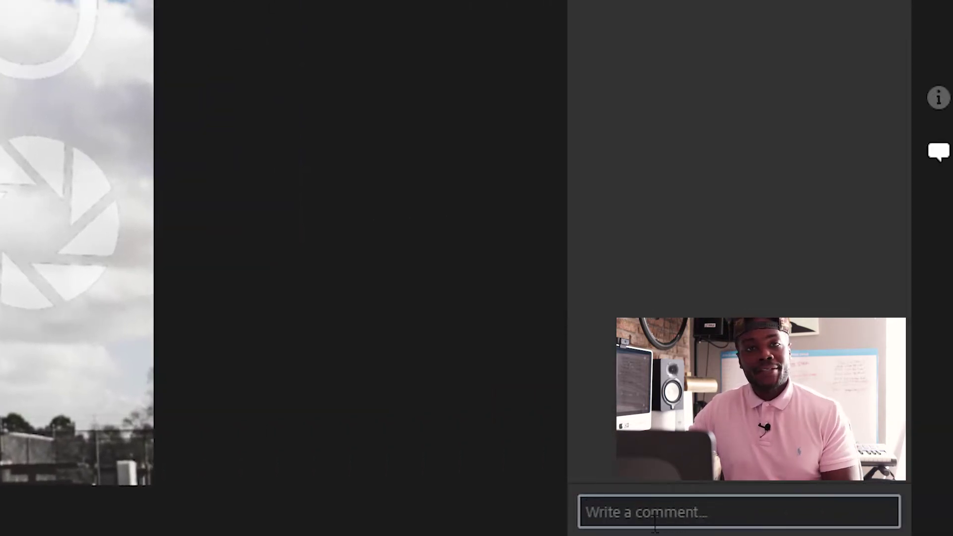
pyautogui.write('Loe ')
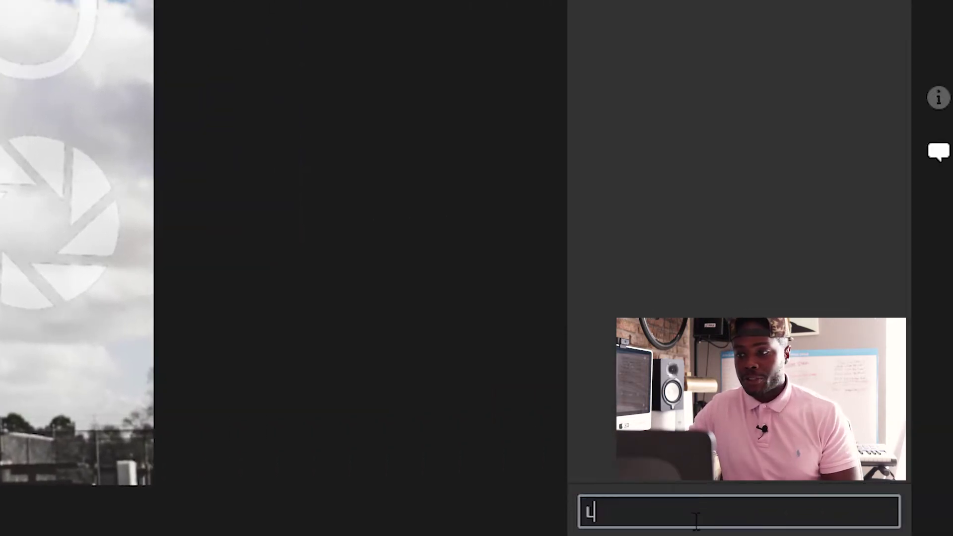
pyautogui.write('s')
pyautogui.press('BackSpace')
pyautogui.press('BackSpace')
pyautogui.press('BackSpace')
pyautogui.write('ve this')
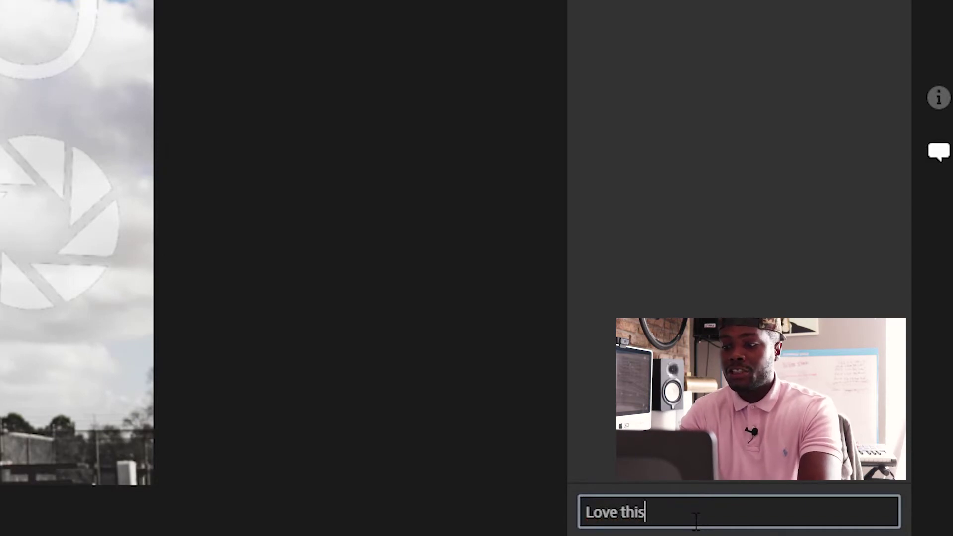
pyautogui.write(' shot')
pyautogui.press('Return')
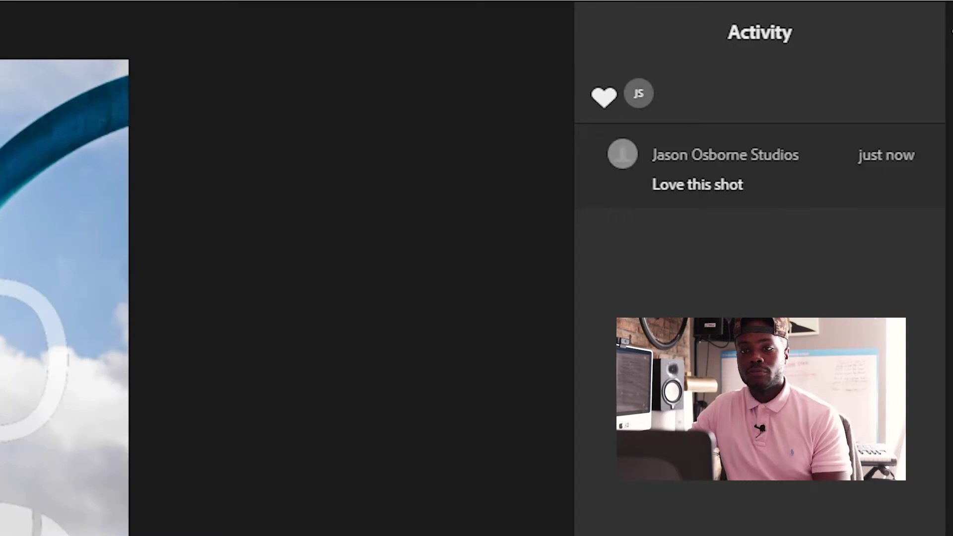
pyautogui.press('Escape')
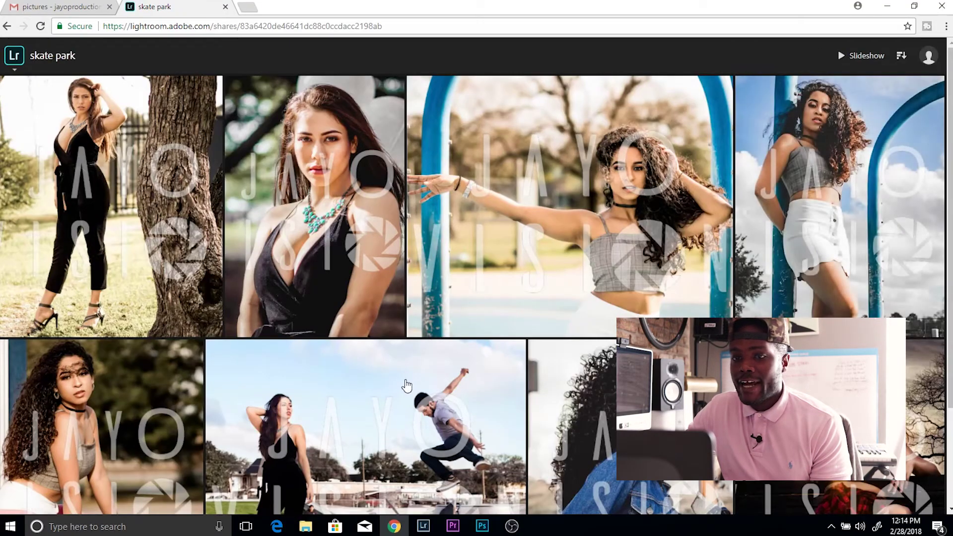
# In Lightroom Classic's skate park collection, view photo 4 in Loupe showing its synced like and comment
pyautogui.click(426, 530)
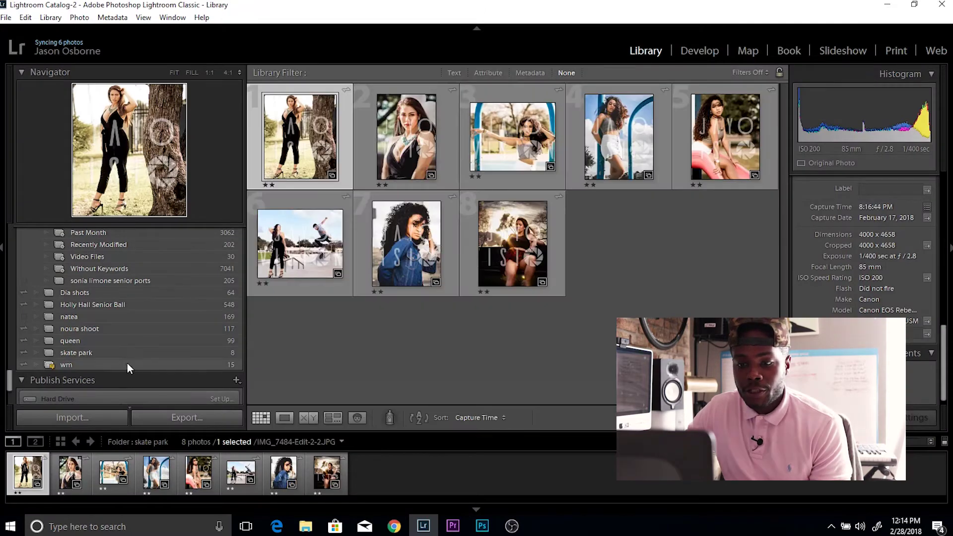
pyautogui.click(113, 474)
pyautogui.click(112, 356)
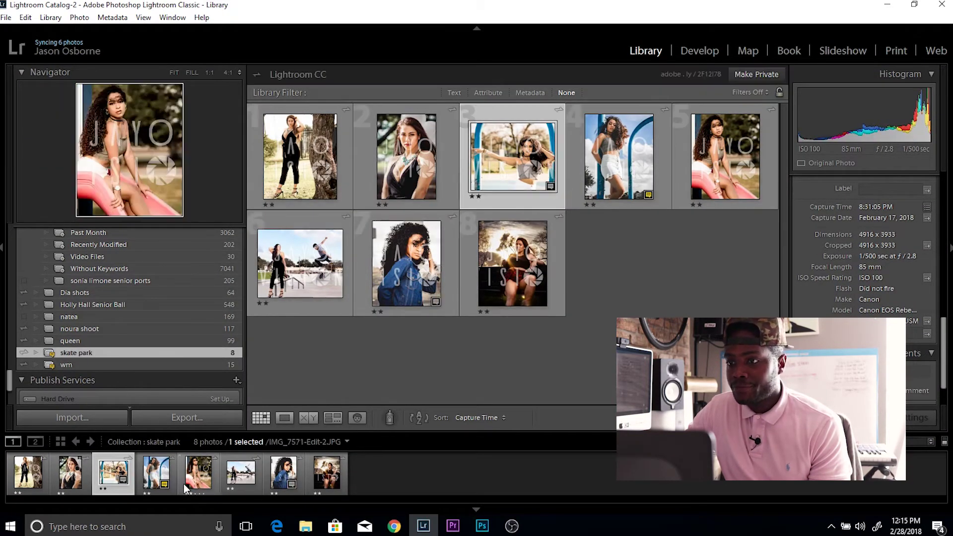
pyautogui.click(171, 491)
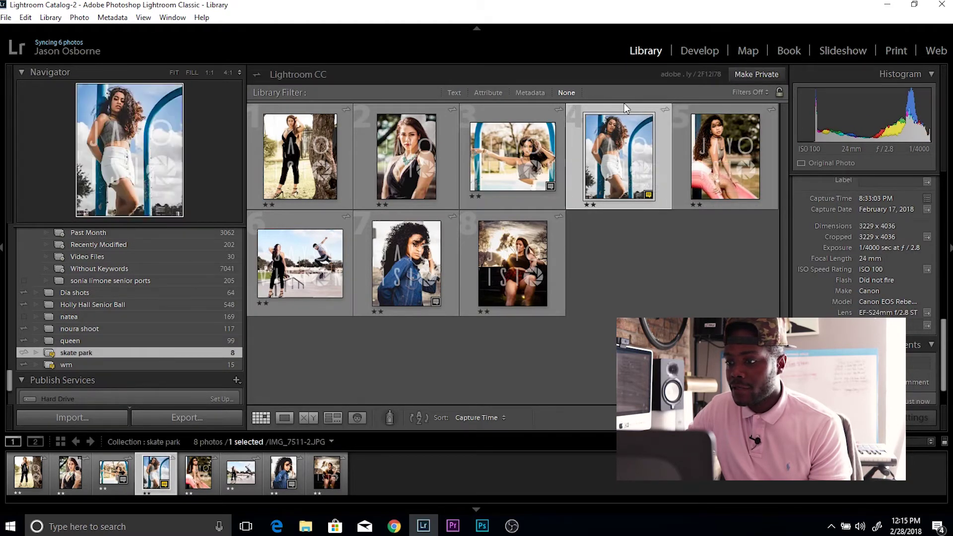
pyautogui.doubleClick(646, 144)
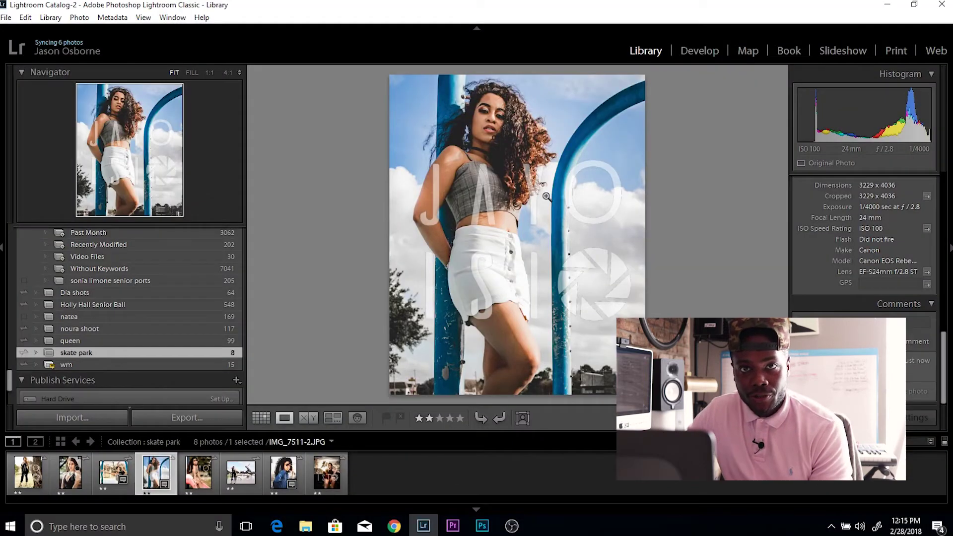
pyautogui.press('Left')
pyautogui.press('Left')
pyautogui.press('Left')
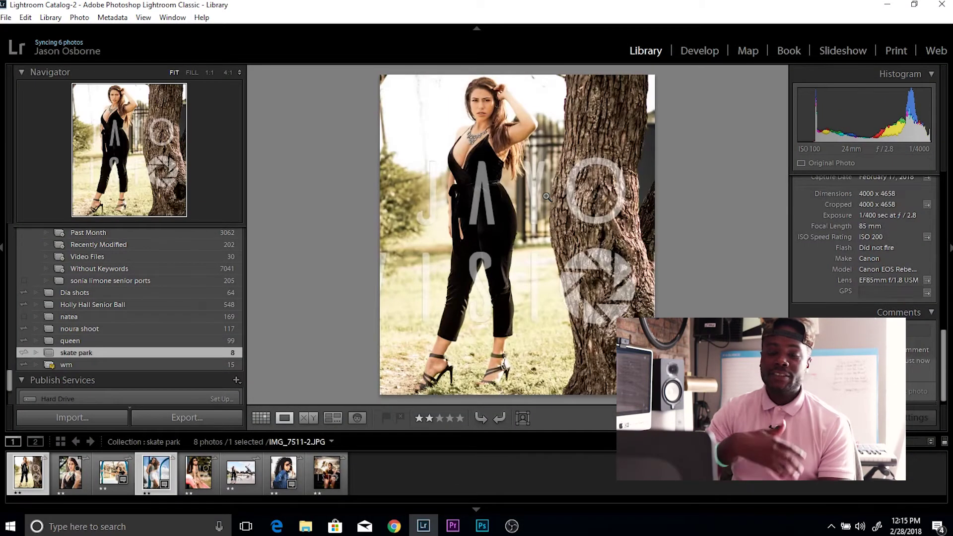